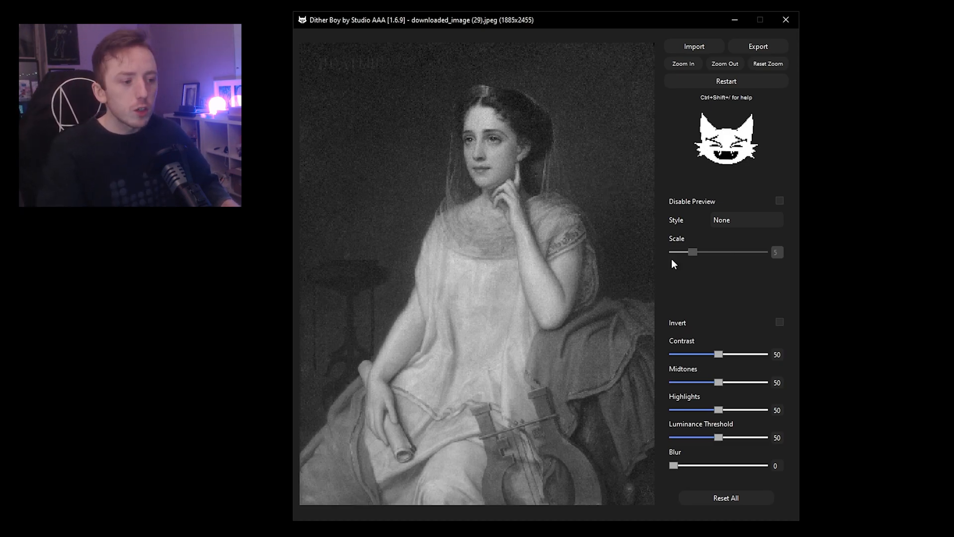
Step: Apply the Bayer-Ordered dither style to the portrait with a scale of 6
click(758, 223)
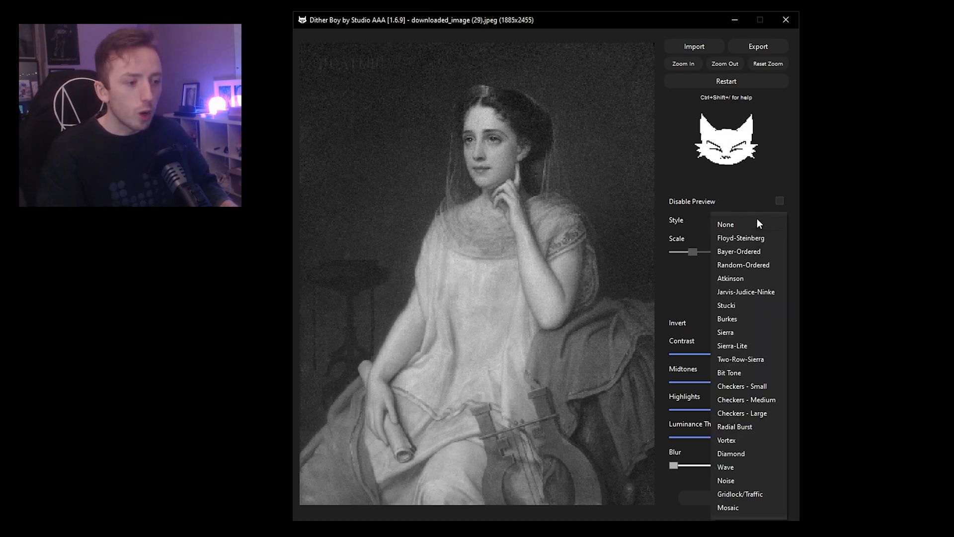
click(734, 253)
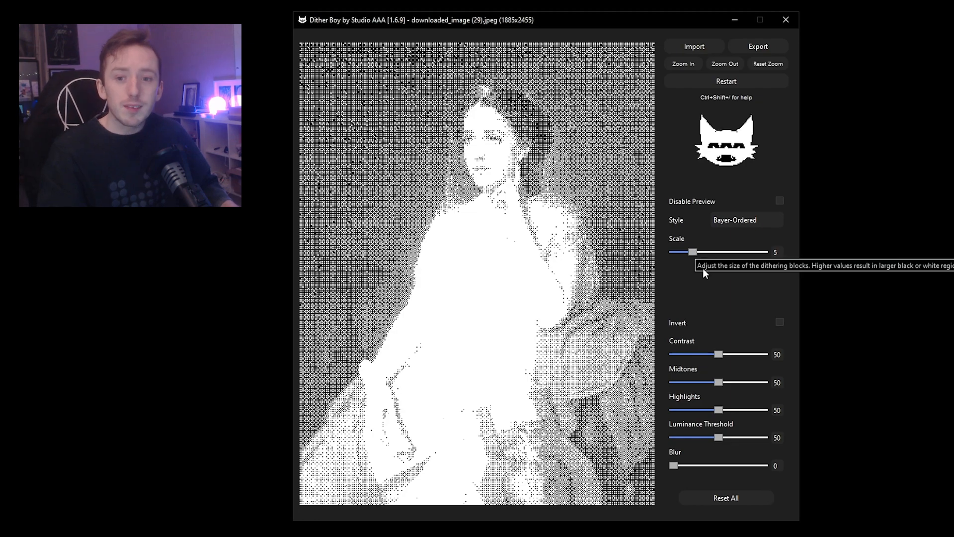
drag(693, 251, 673, 252)
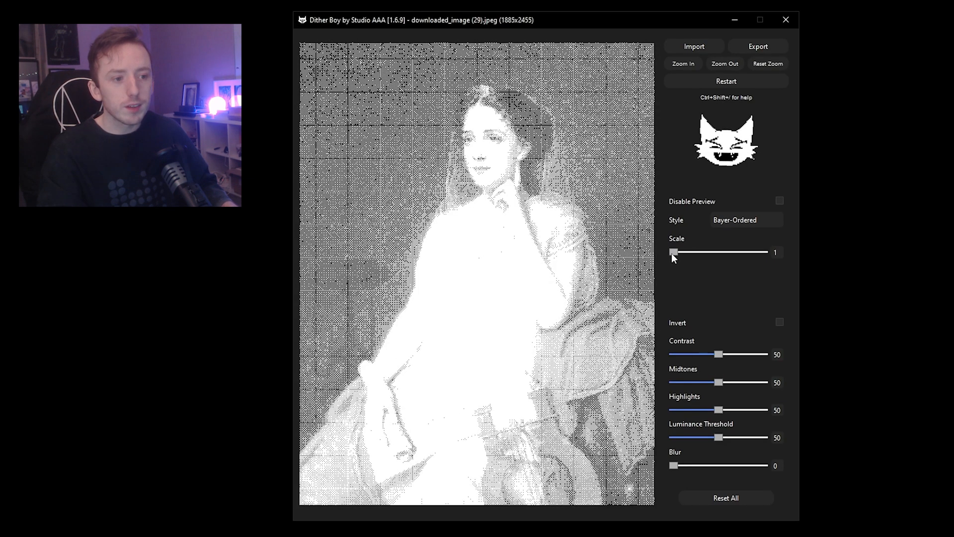
drag(676, 252, 698, 253)
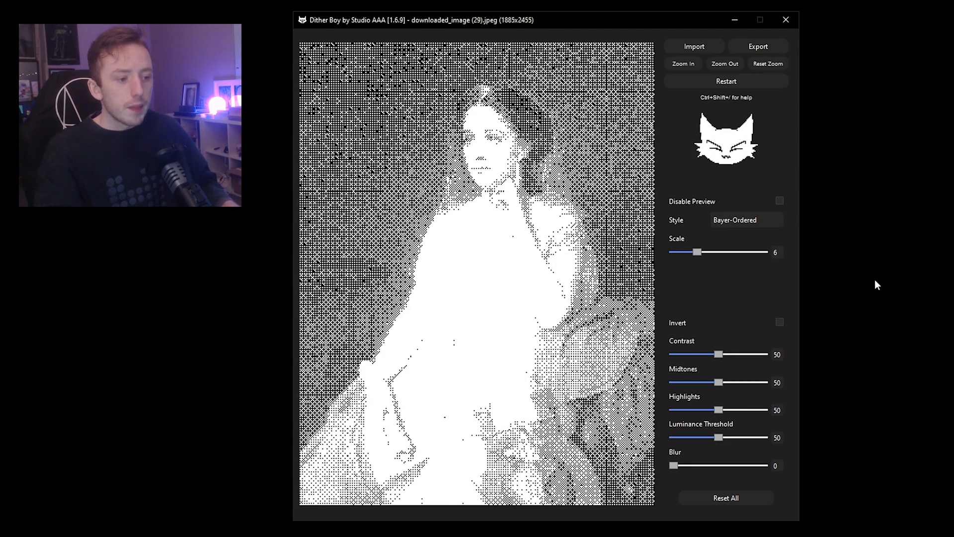
Step: Tune the dither to scale 3, contrast 12, midtones 62, highlights 23 and luminance threshold 18
drag(716, 354, 704, 411)
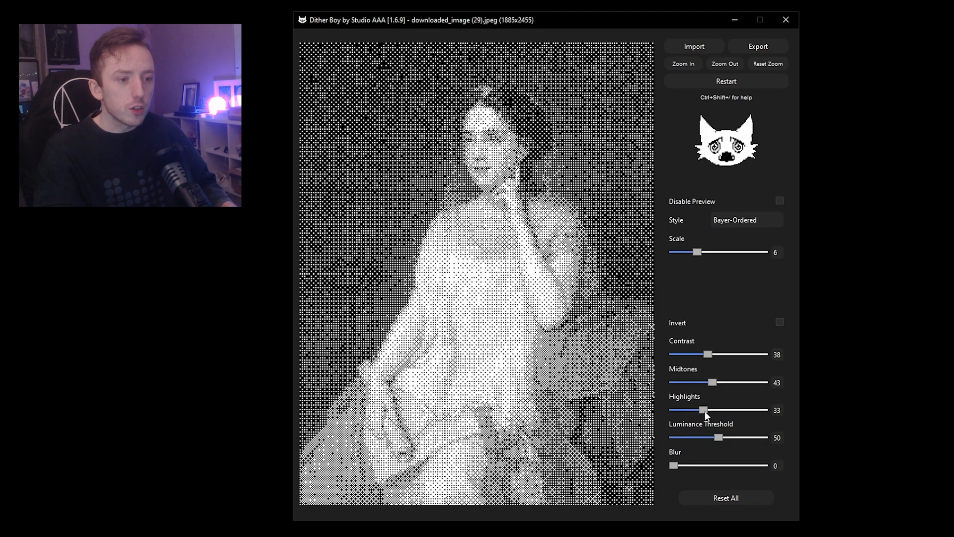
click(691, 66)
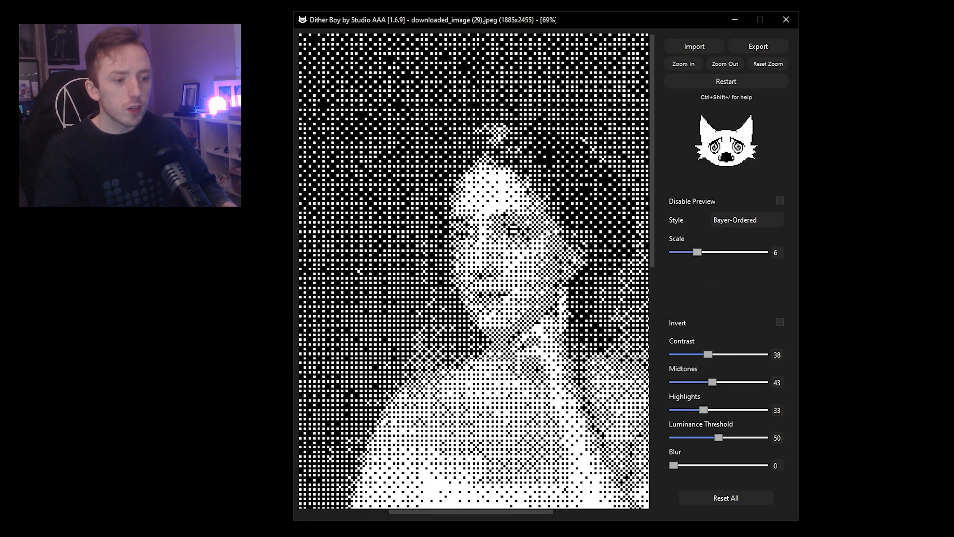
click(682, 66)
drag(697, 252, 688, 252)
mouse_move(709, 351)
mouse_down()
mouse_move(697, 353)
mouse_move(710, 355)
mouse_up()
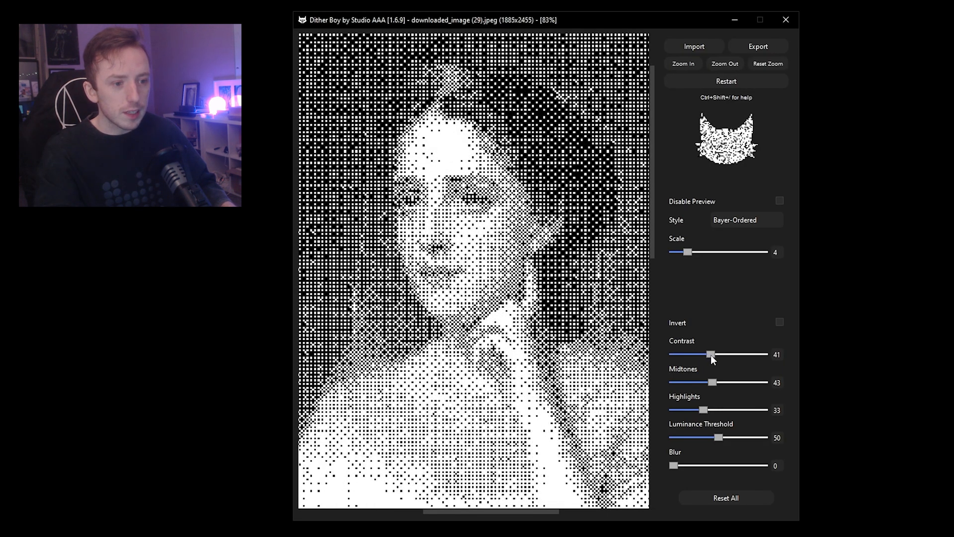
mouse_move(717, 436)
mouse_down()
mouse_move(706, 435)
mouse_move(717, 437)
mouse_up()
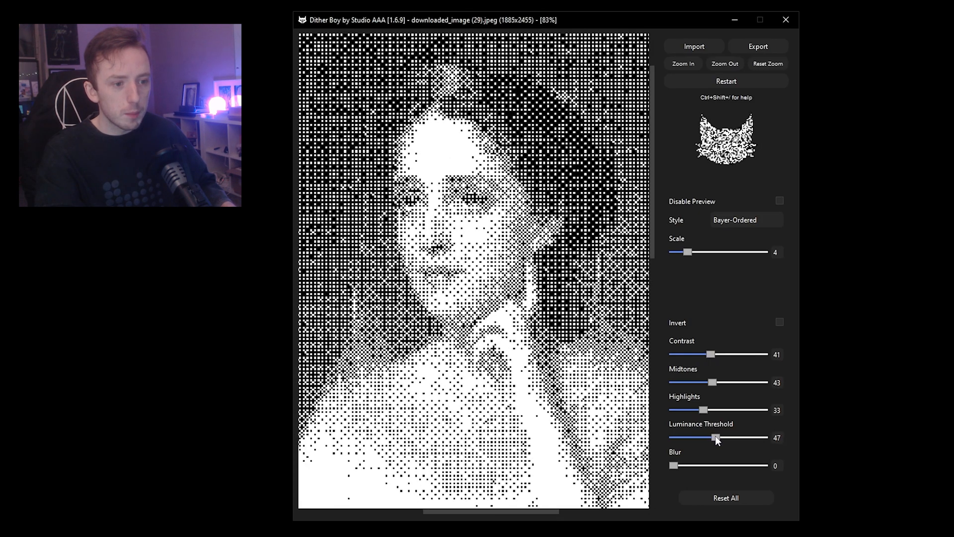
mouse_move(688, 251)
mouse_down()
mouse_move(678, 252)
mouse_move(688, 253)
mouse_up()
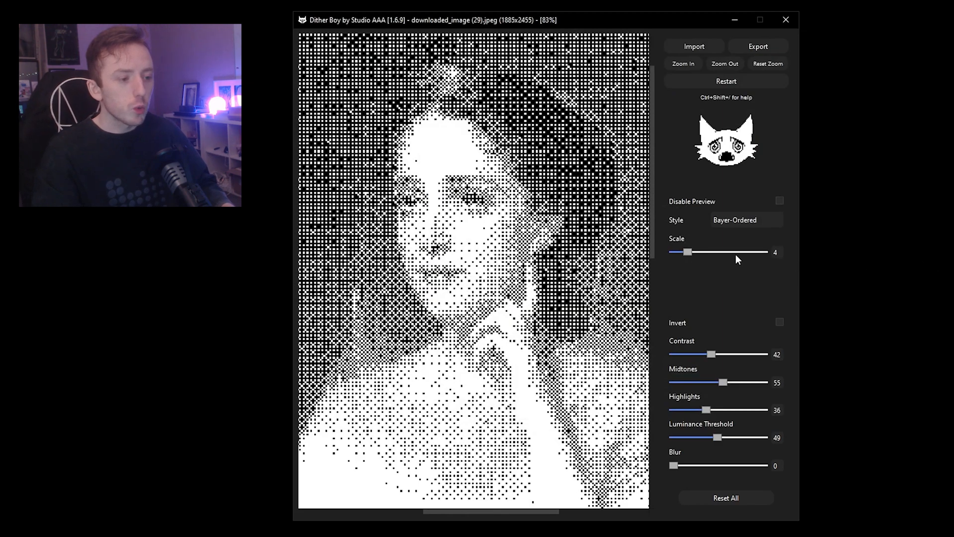
mouse_move(686, 251)
mouse_down()
mouse_move(707, 253)
mouse_move(692, 252)
mouse_up()
drag(711, 354, 697, 353)
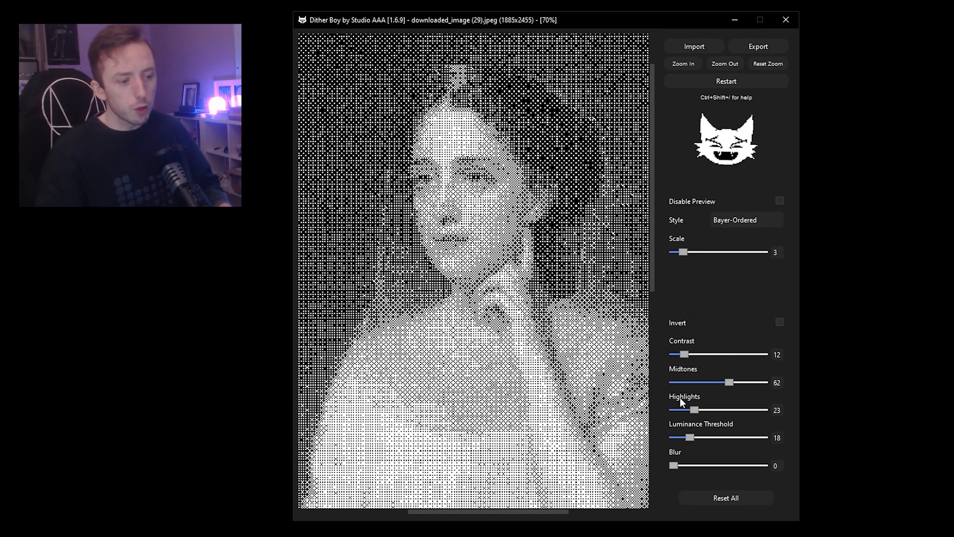
Step: Try a blur of 98 on the dithered portrait and return the blur to 0
click(679, 464)
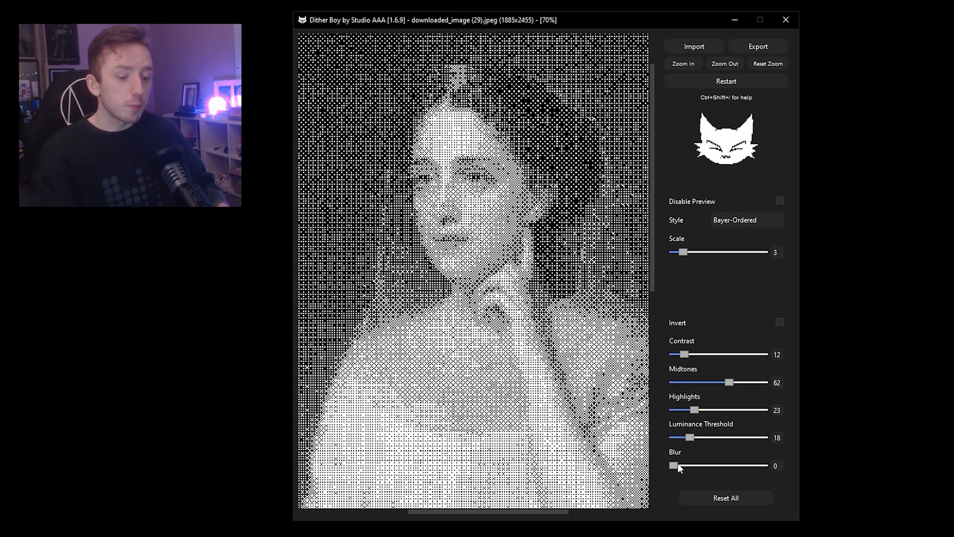
drag(675, 465, 709, 466)
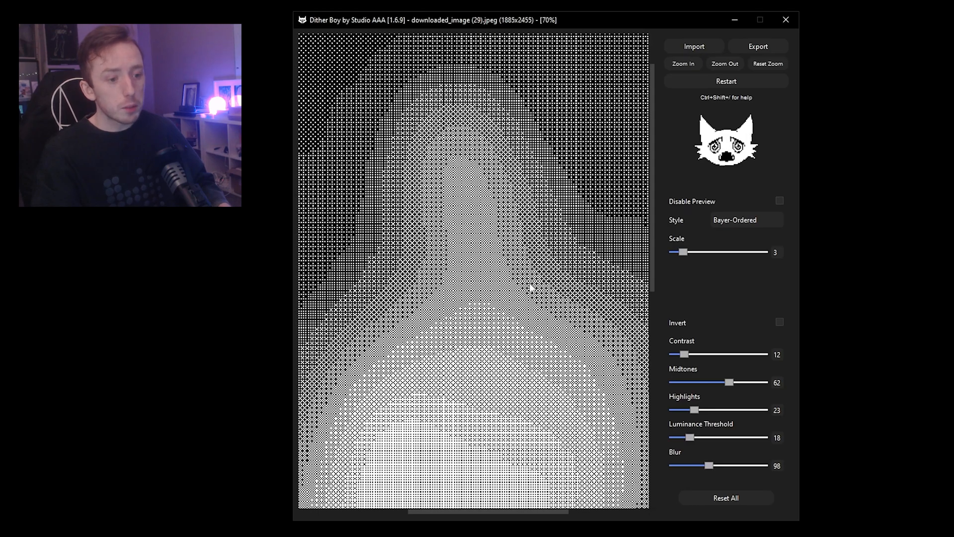
scroll(542, 275, up, 3)
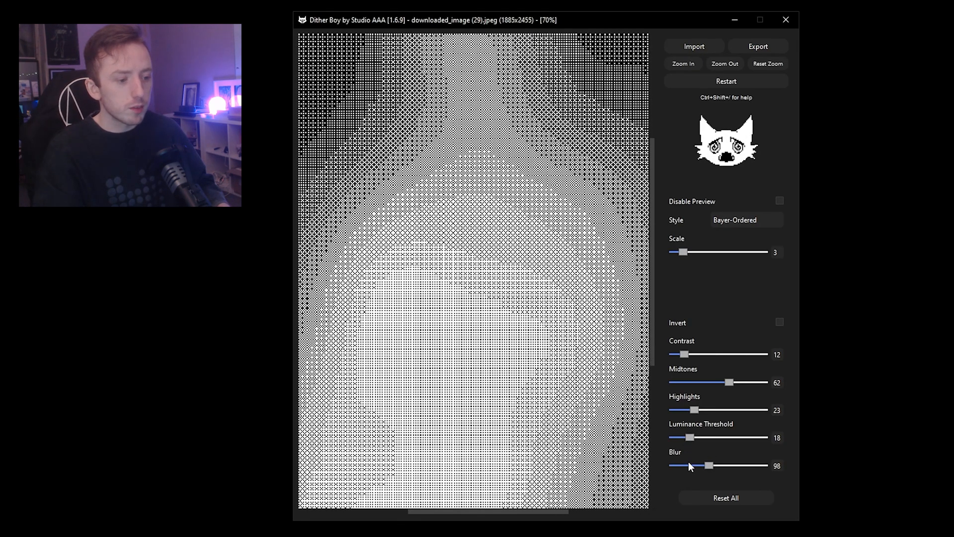
drag(709, 466, 658, 465)
scroll(579, 347, down, 3)
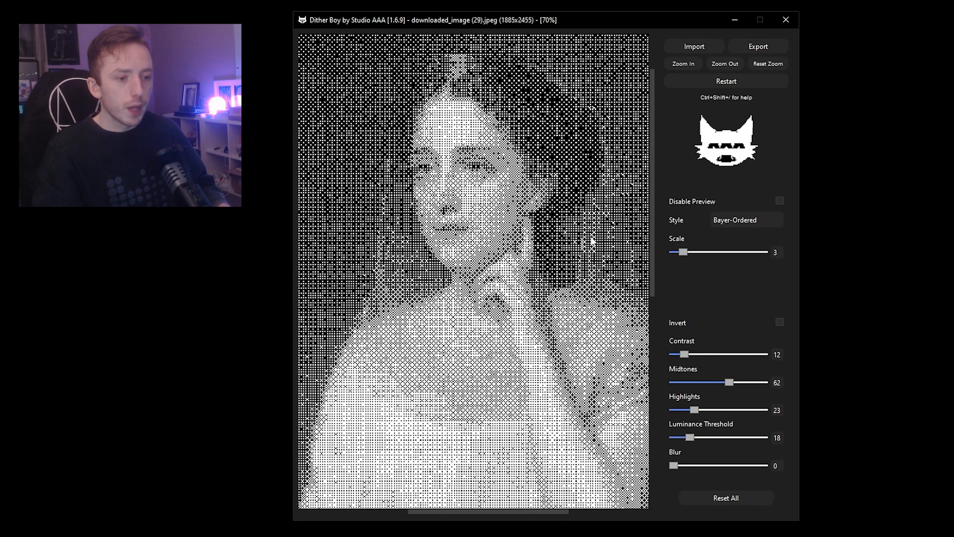
scroll(537, 261, right, 1)
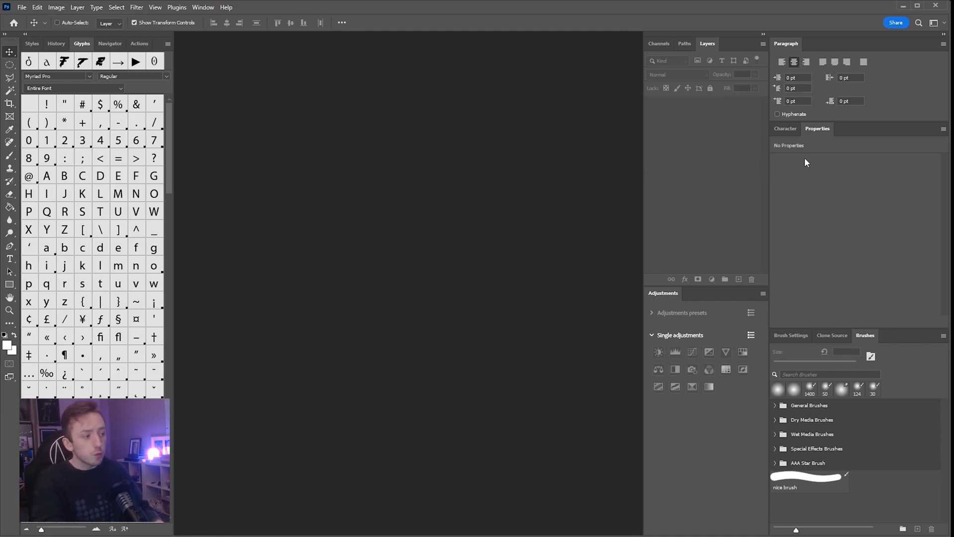
Step: Create a 2160 x 2700 px document at 300 ppi and place the dithered output with the original portrait above it
click(21, 7)
click(30, 18)
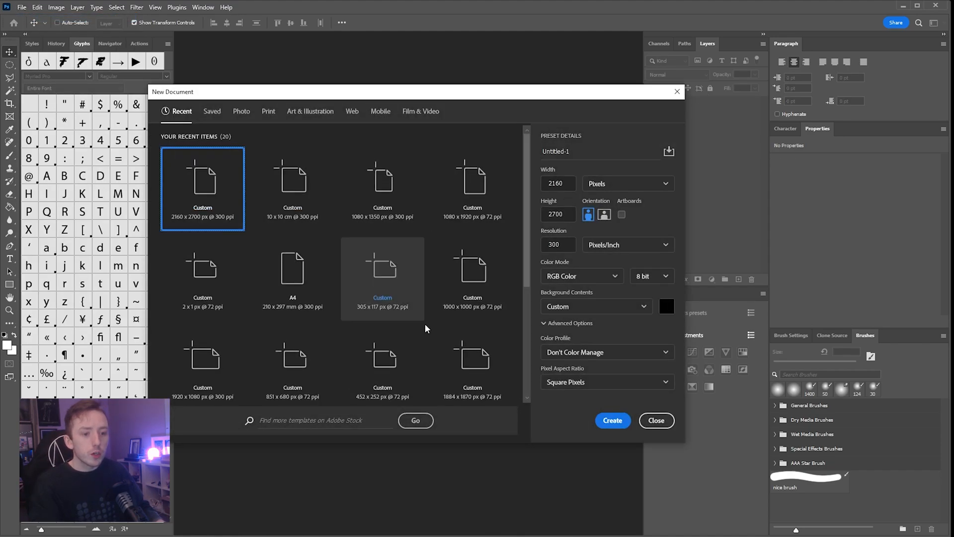
click(614, 421)
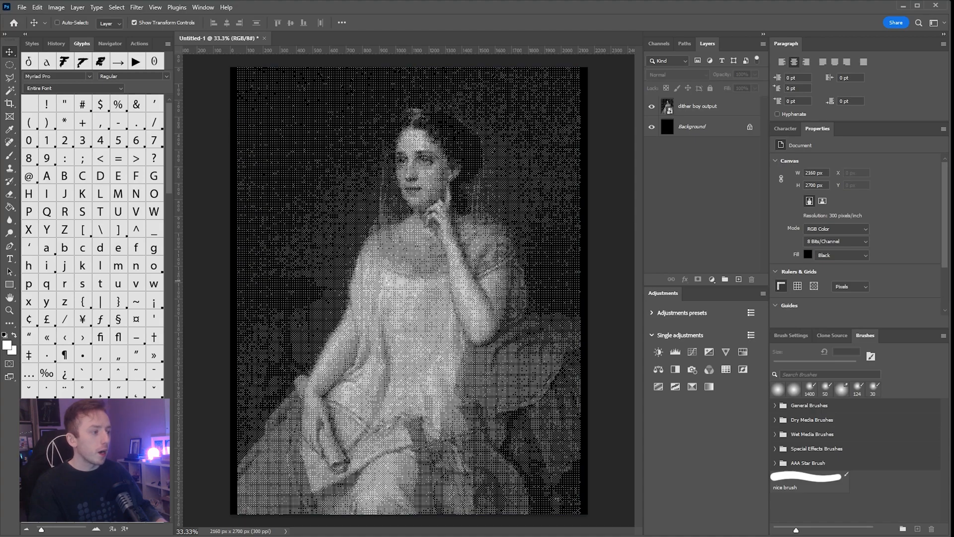
drag(953, 246, 474, 246)
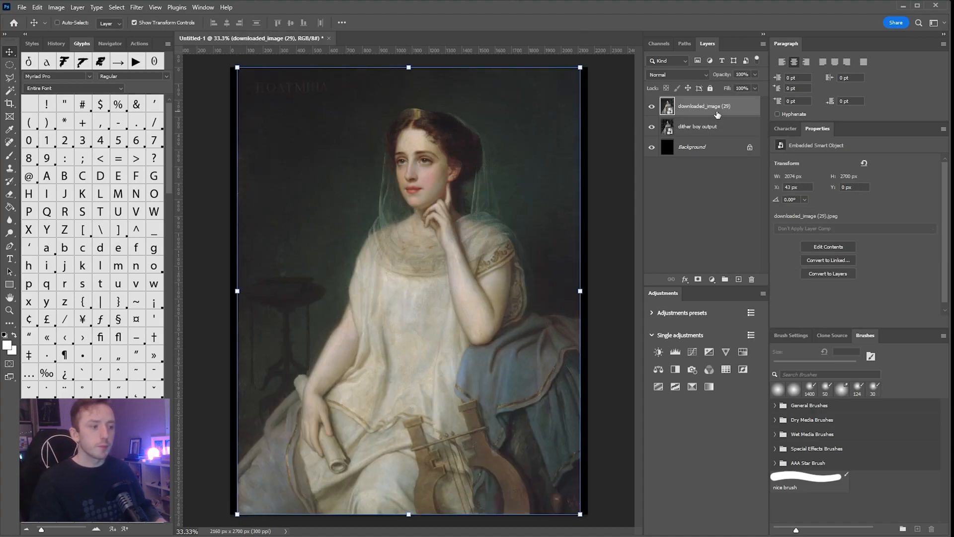
Step: Enlarge the downloaded_image (29) and dither boy output layers together to about 193% and position the woman's upper body to fill the canvas
click(685, 126)
key(alt+bracketright)
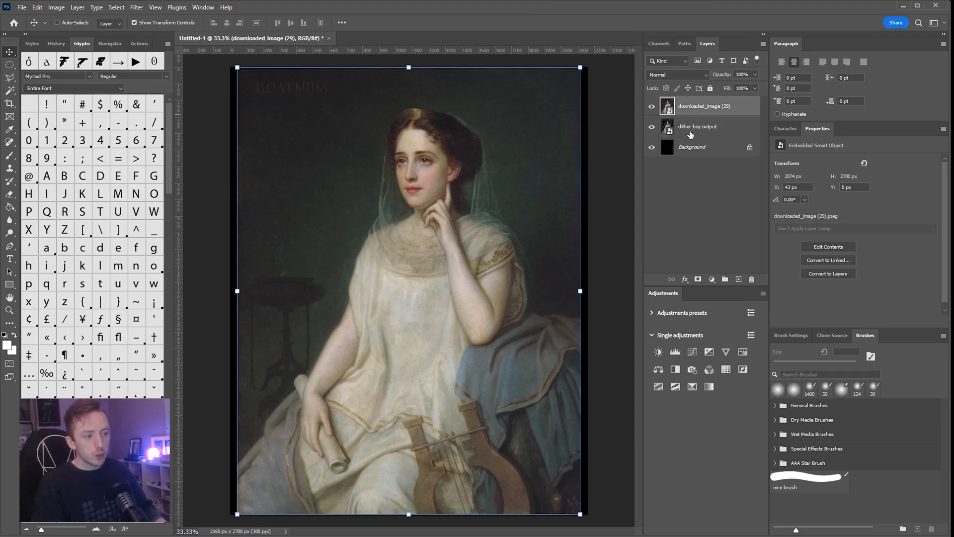
shift+click(691, 128)
drag(585, 300, 743, 309)
drag(554, 164, 510, 305)
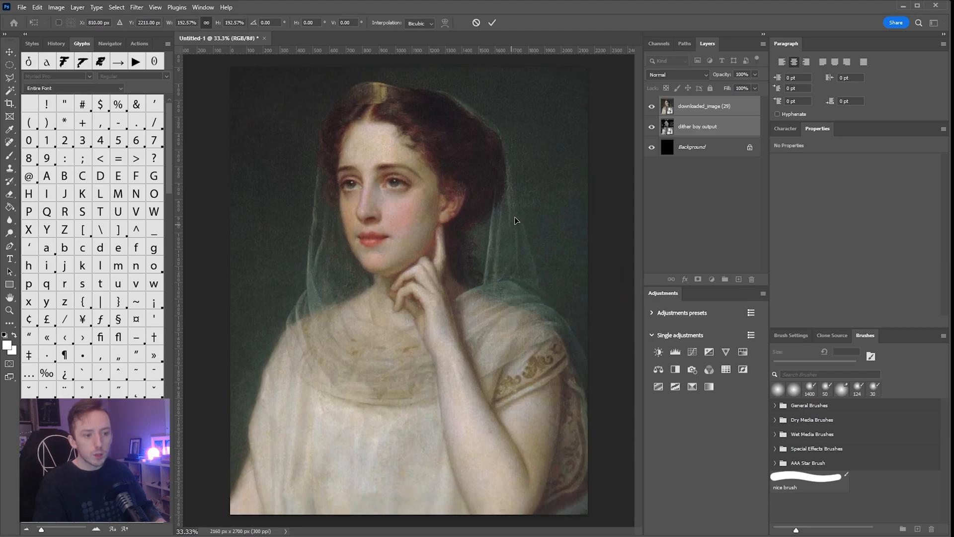
click(493, 24)
Step: Add a Curves adjustment above the dither boy output layer and a Hue/Saturation adjustment above the downloaded_image (29) layer
click(680, 131)
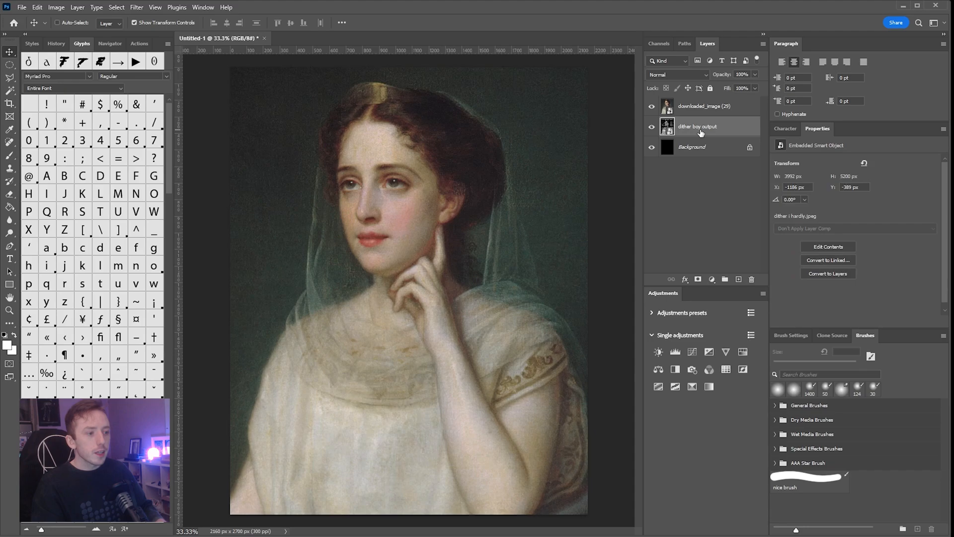
click(692, 353)
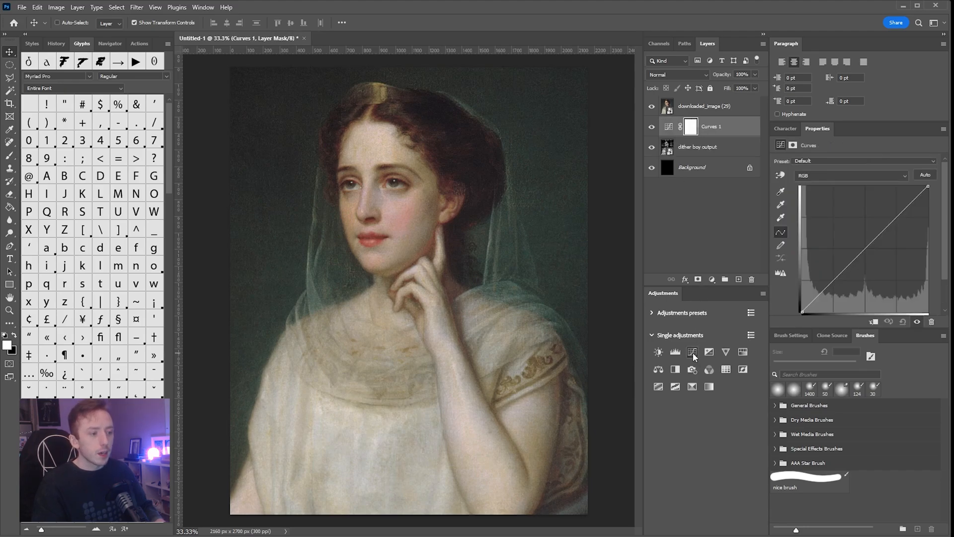
click(716, 109)
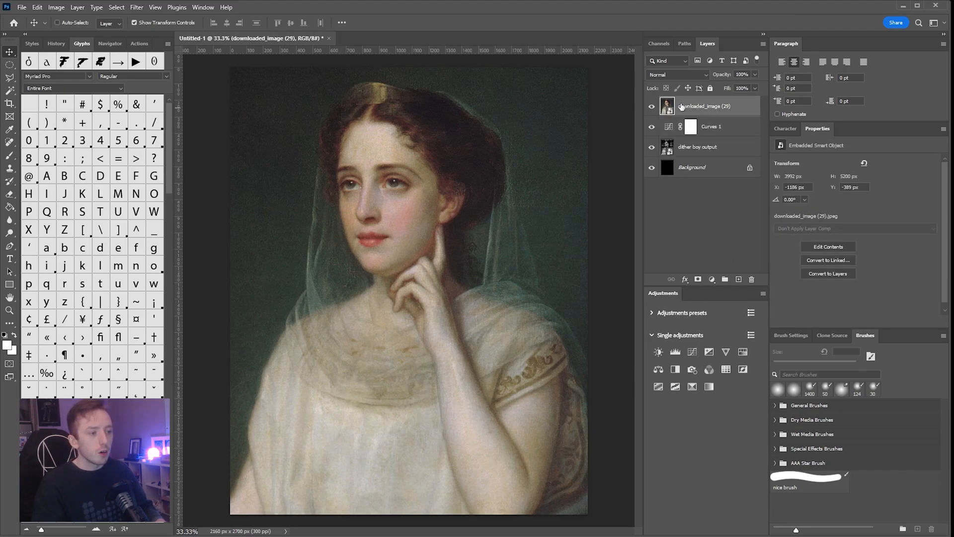
click(743, 353)
Step: Set the blend mode of the downloaded_image (29) layer to Hard Light
click(724, 131)
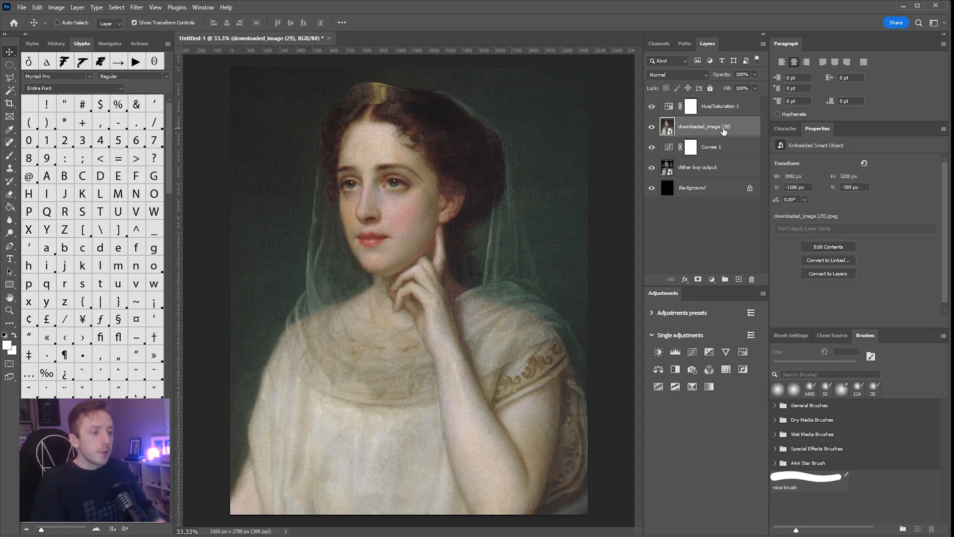
click(683, 73)
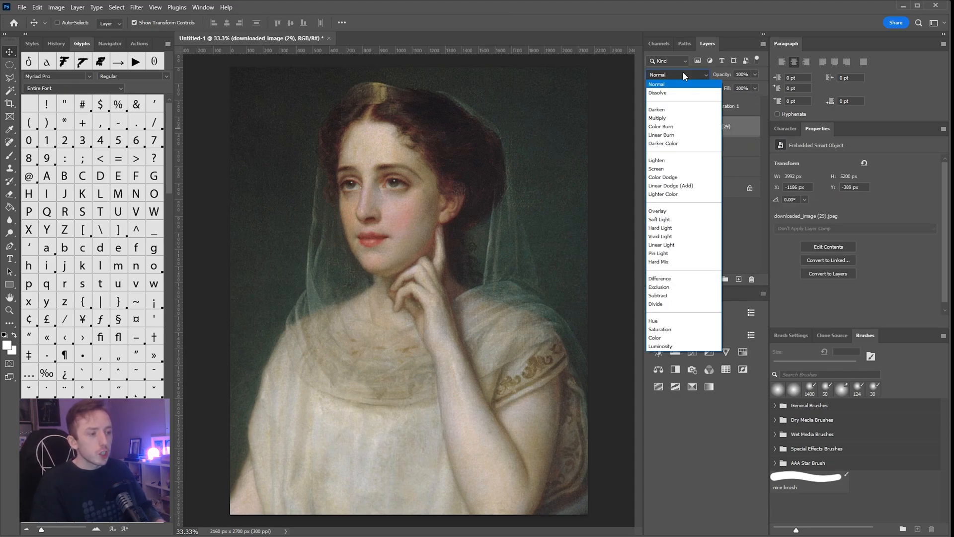
click(673, 228)
Step: Brighten the dither by raising the RGB curve in Curves 1, and set the saturation in Hue/Saturation 1 to +51
click(669, 151)
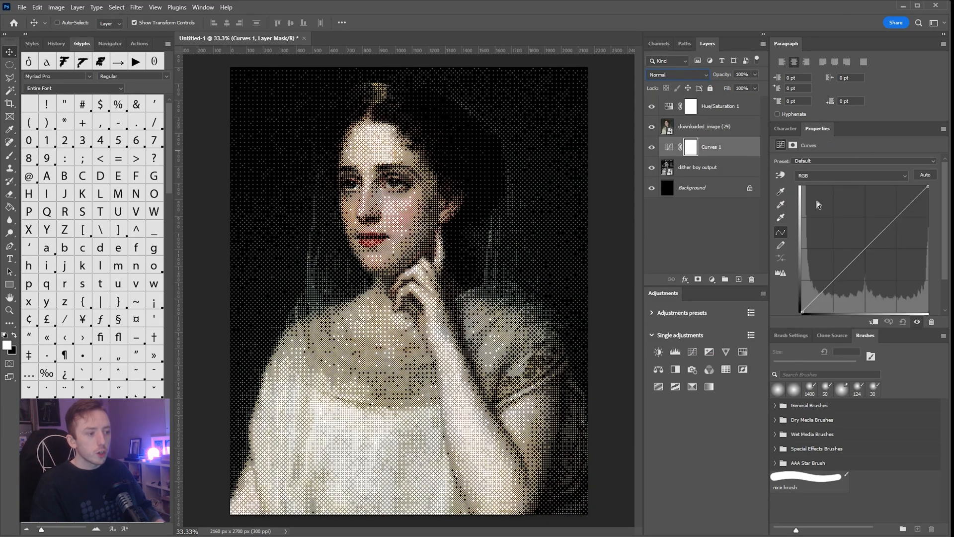
mouse_move(853, 247)
mouse_down()
mouse_move(819, 196)
mouse_move(884, 273)
mouse_move(815, 209)
mouse_move(855, 239)
mouse_move(830, 214)
mouse_move(845, 229)
mouse_move(833, 225)
mouse_move(839, 234)
mouse_up()
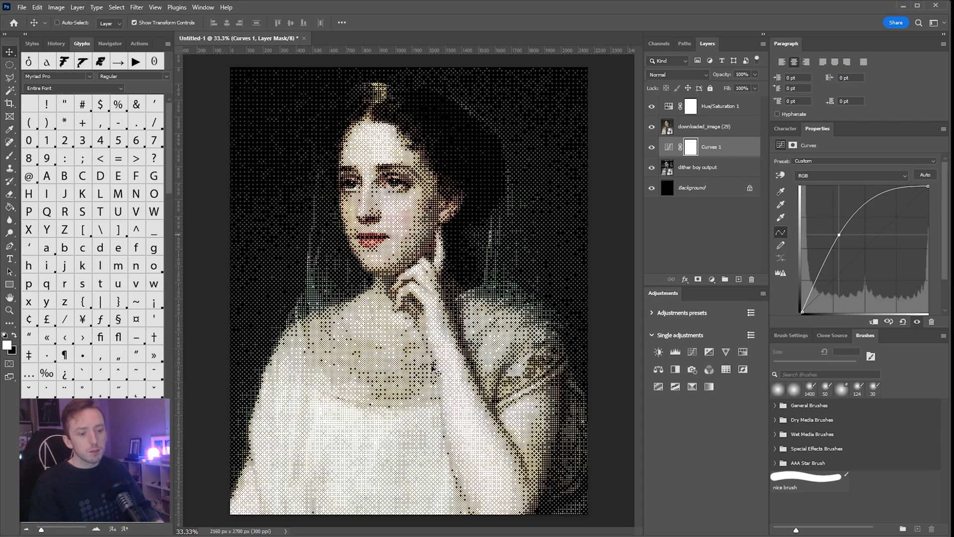
click(716, 107)
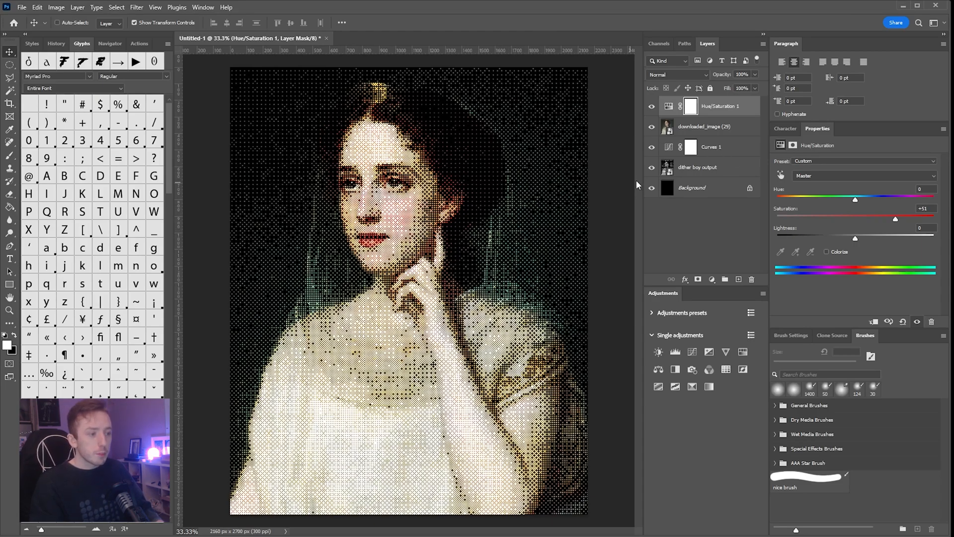
Step: Switch to Dither Boy and set the portrait's dither scale to 20 and contrast to 4
click(726, 170)
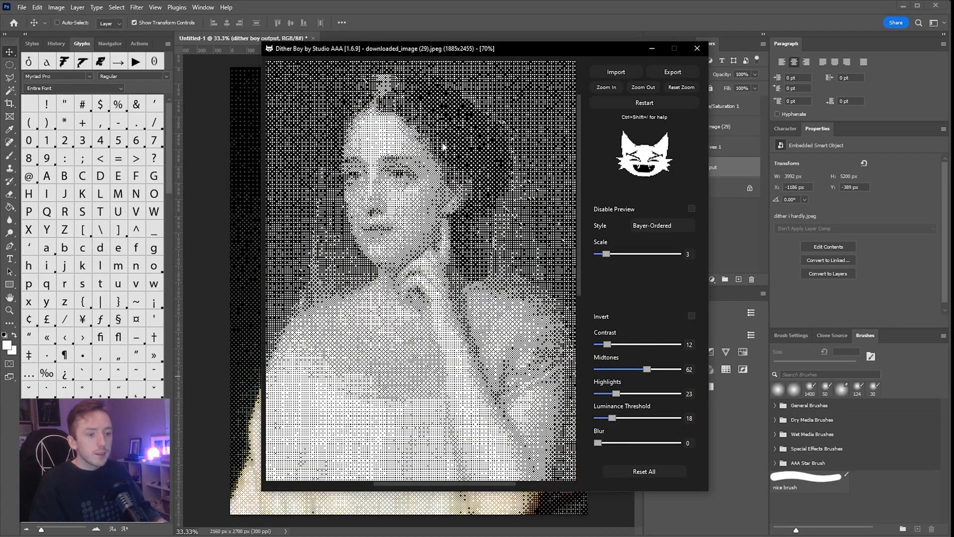
drag(611, 256, 624, 256)
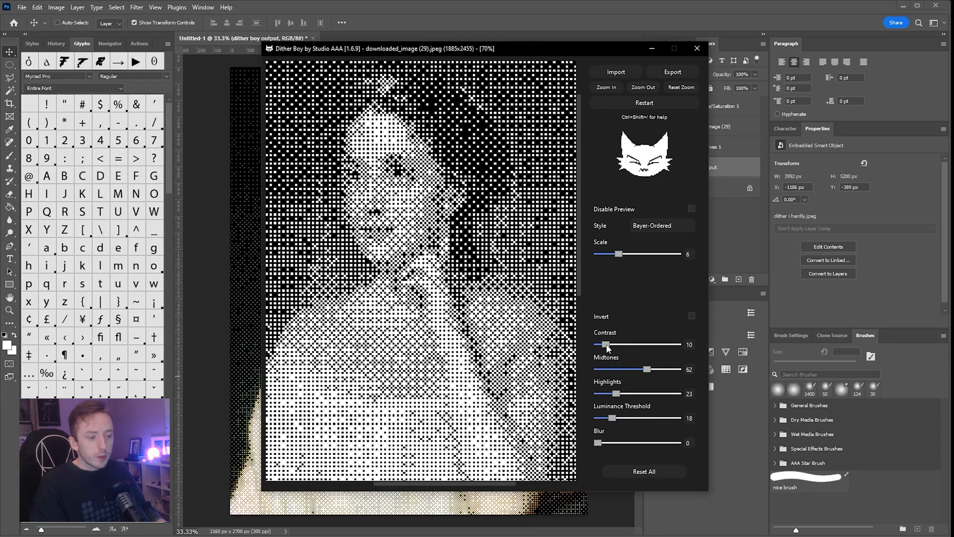
drag(604, 52, 953, 59)
click(708, 174)
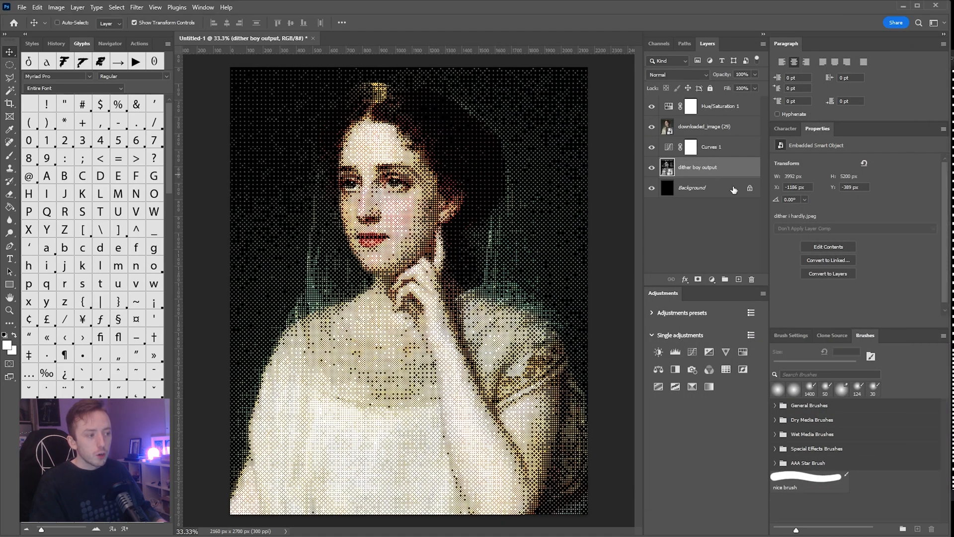
key(alt+Tab)
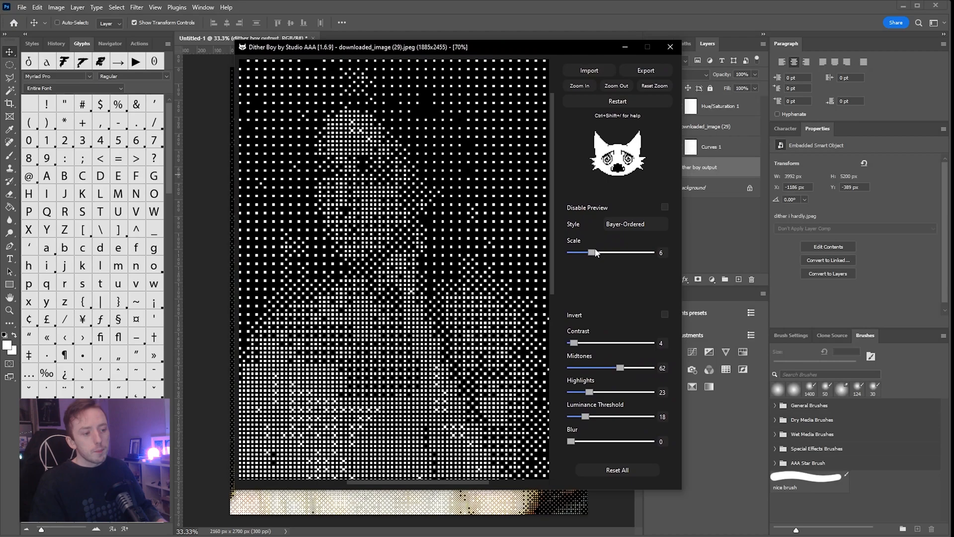
drag(593, 255, 655, 261)
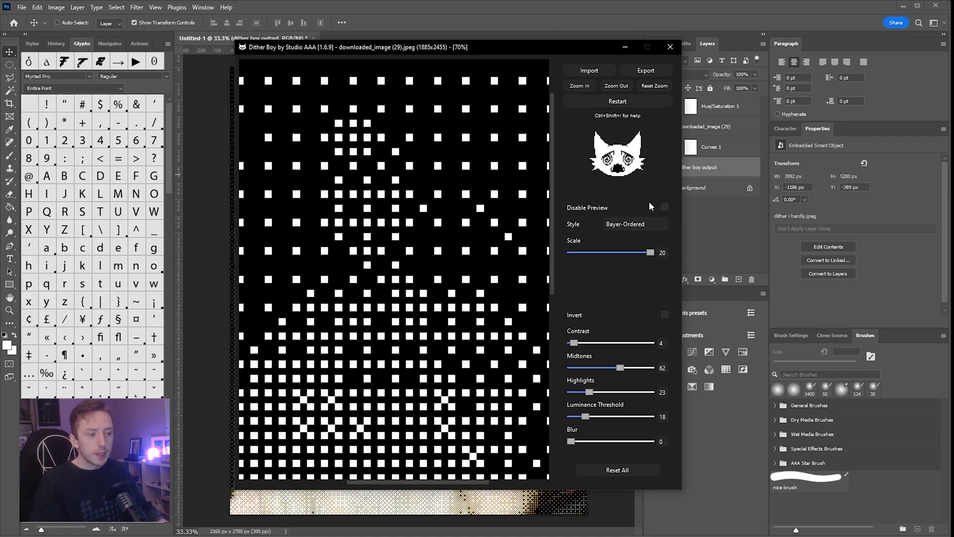
drag(638, 255, 661, 256)
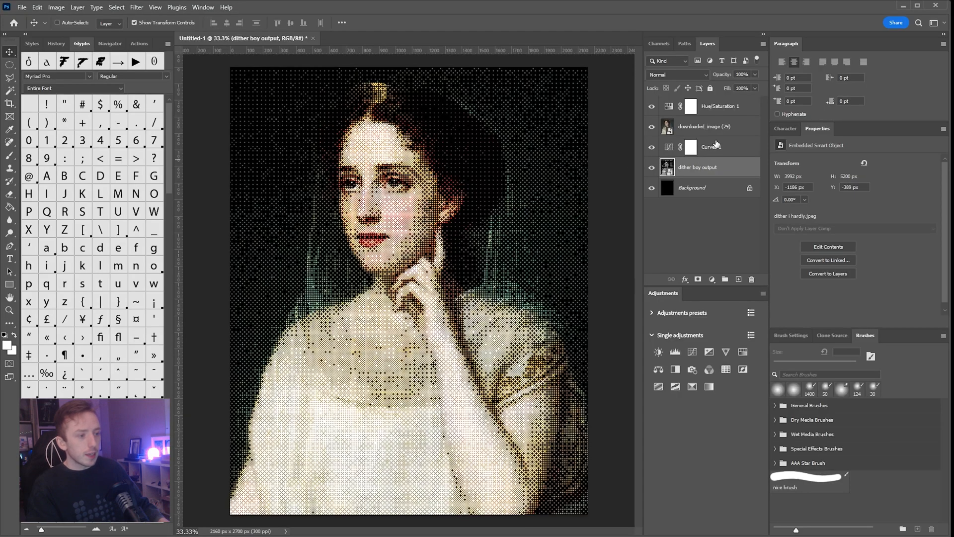
Step: Check the blend modes of the dither boy output and downloaded_image (29) layers, reviewing the blend mode options without changing them
click(714, 137)
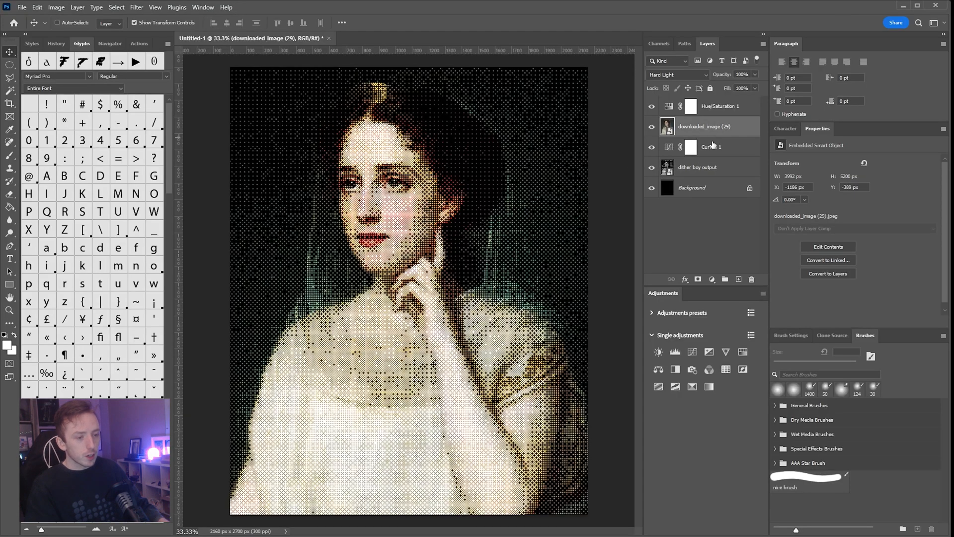
click(716, 172)
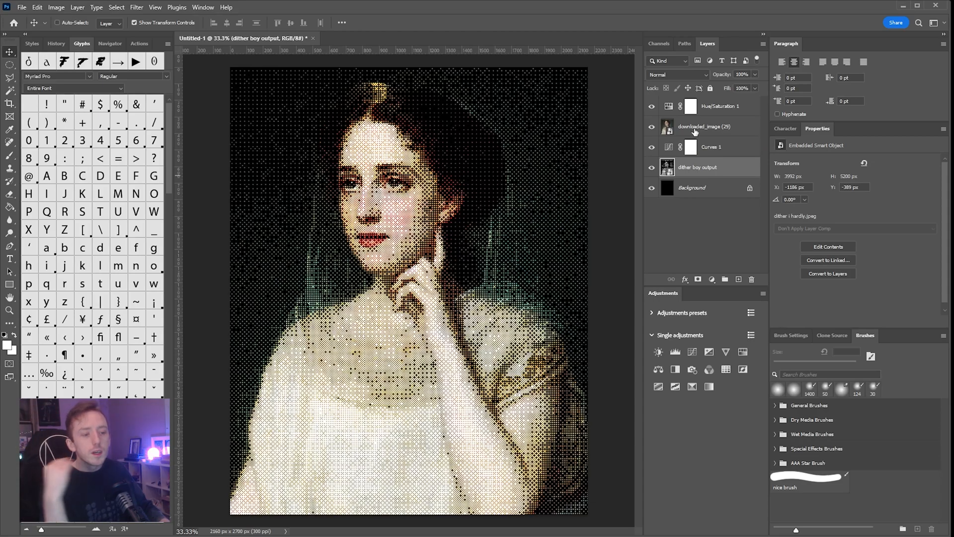
click(695, 130)
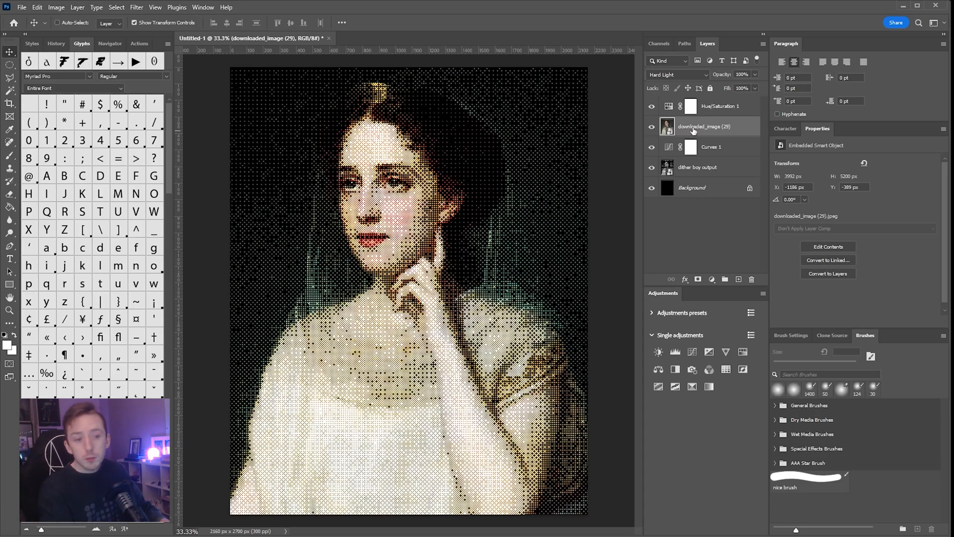
click(673, 73)
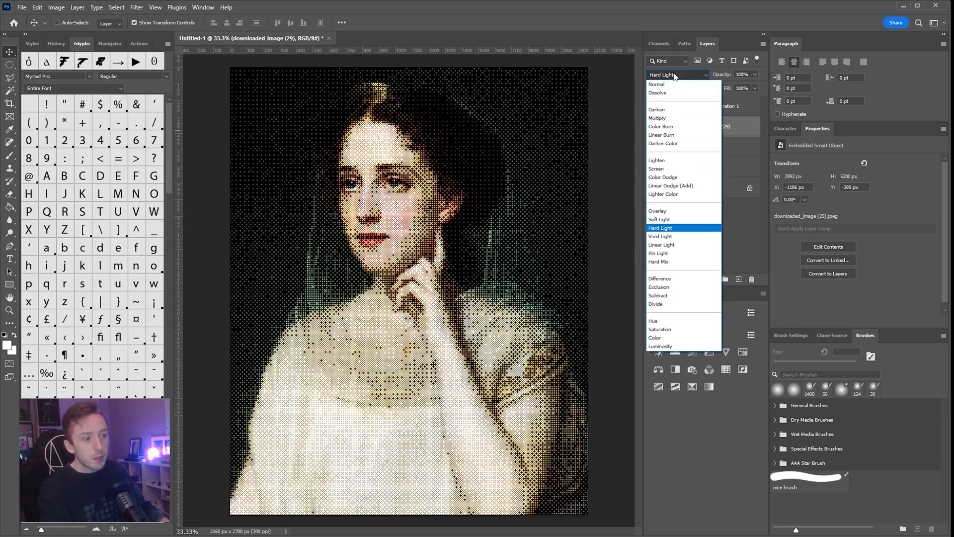
click(673, 73)
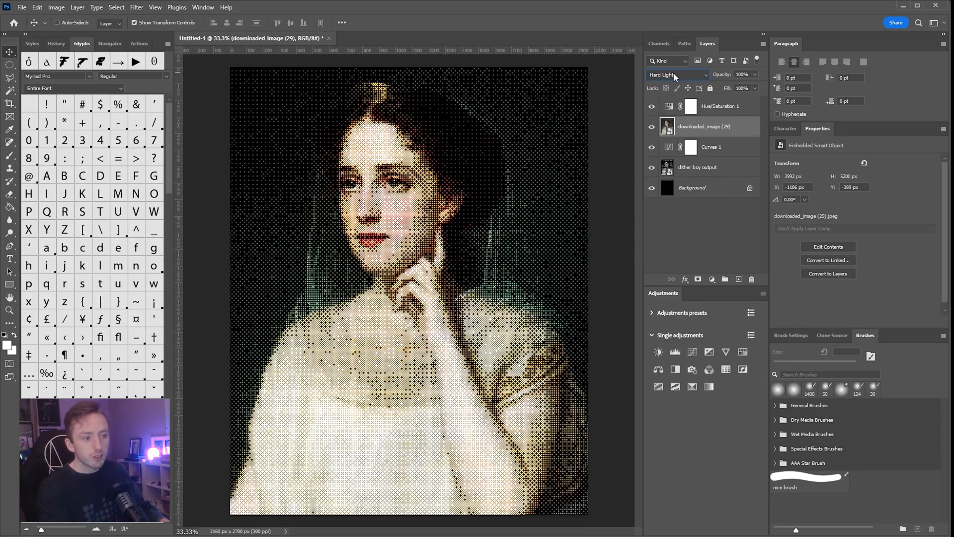
click(704, 232)
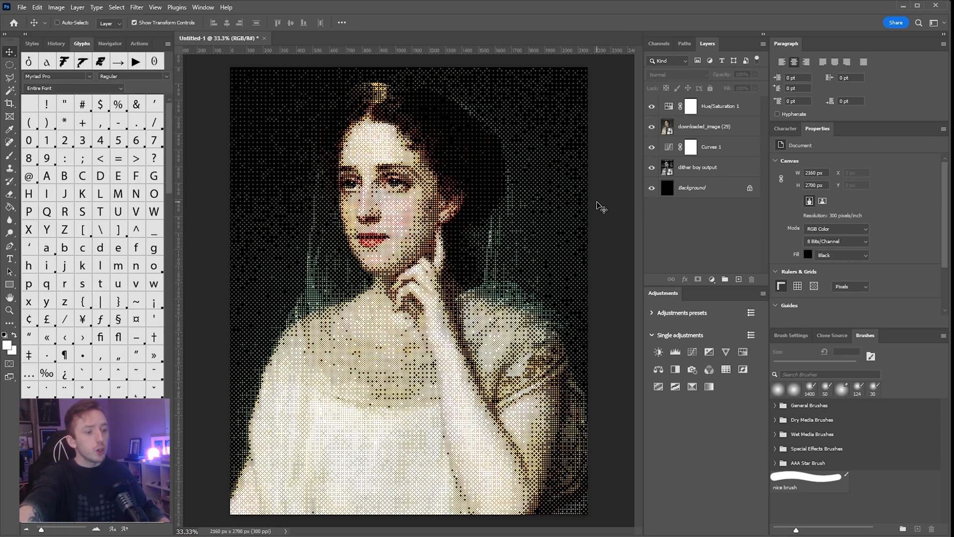
Step: Compare the original portrait layer with the dithered layer beneath it by selecting each in turn
click(667, 127)
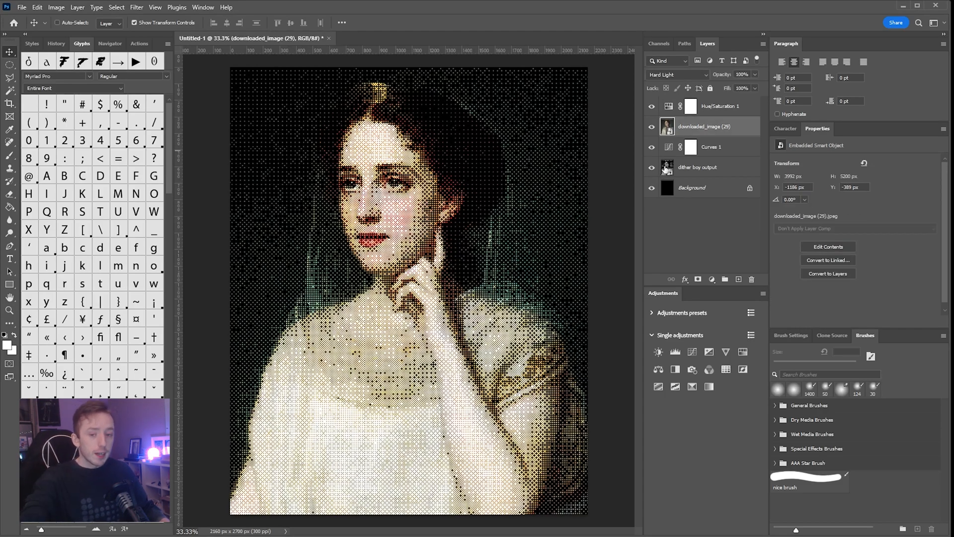
click(666, 169)
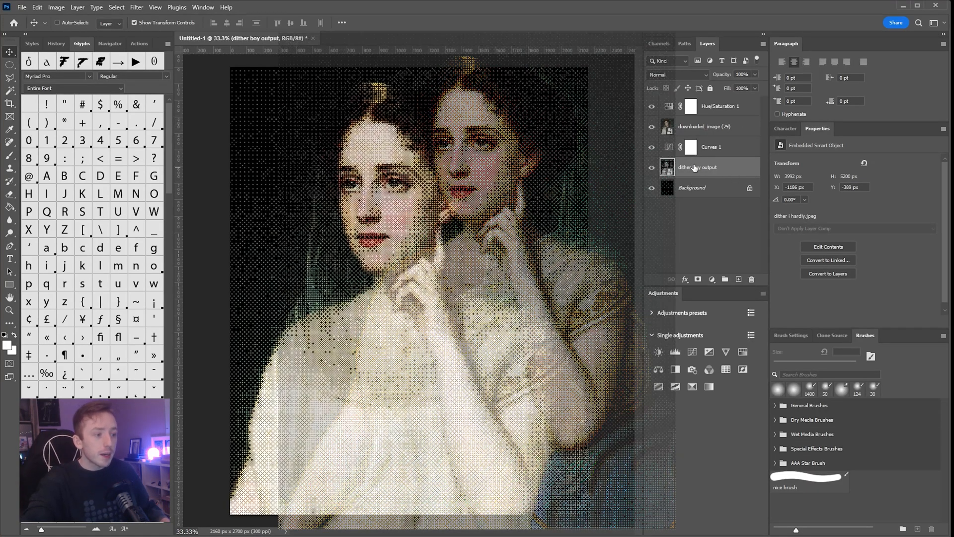
click(706, 130)
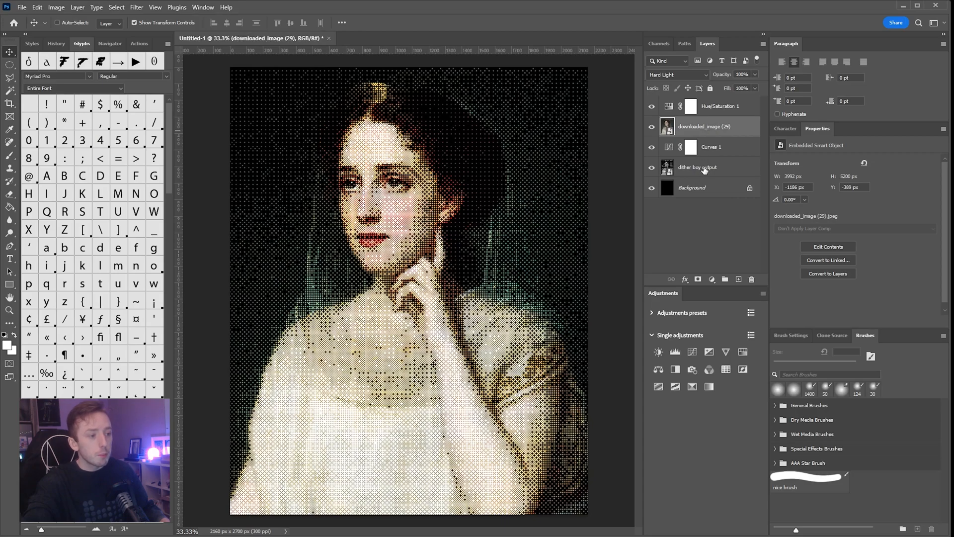
click(704, 171)
click(703, 132)
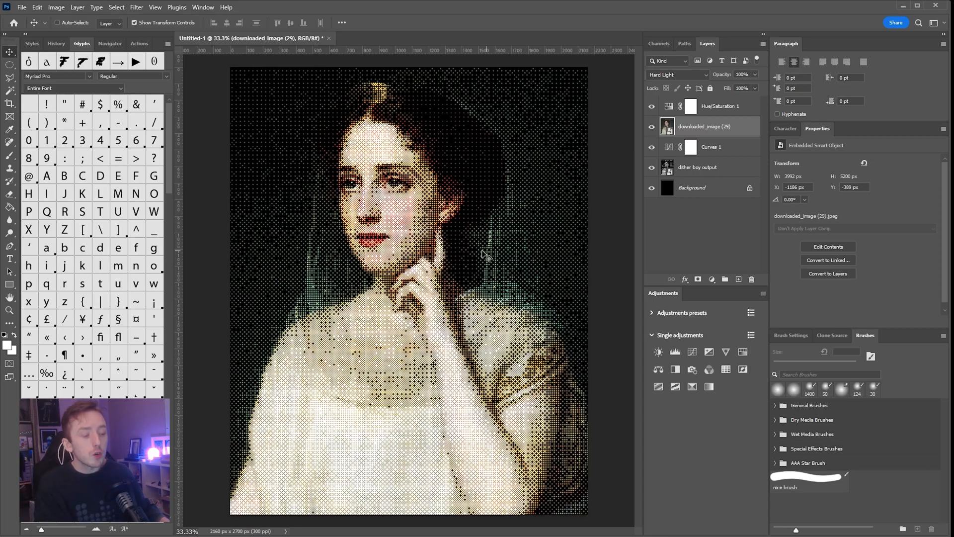
click(693, 167)
click(681, 131)
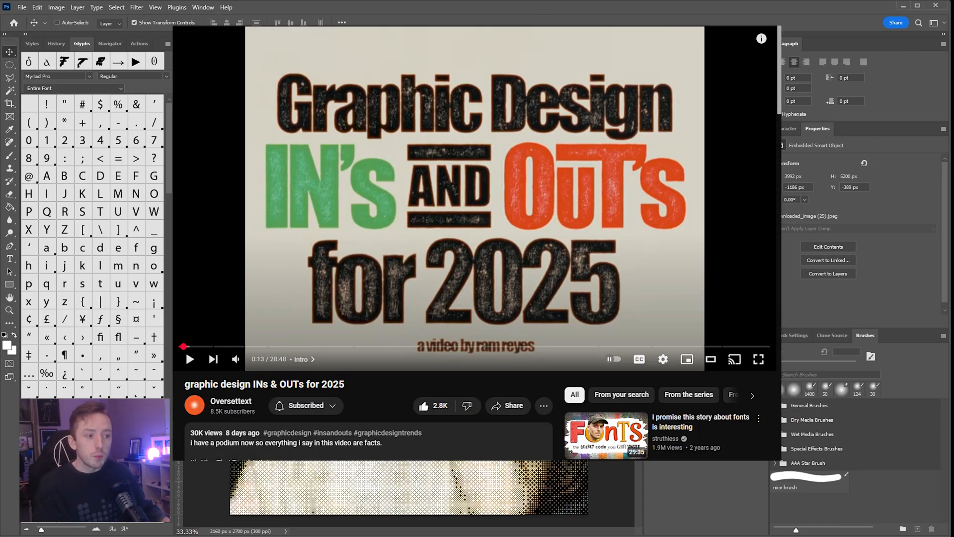
Step: Review the settings of the Curves 1 and Hue/Saturation 1 adjustments, and leave all layers deselected
key(alt+bracketright)
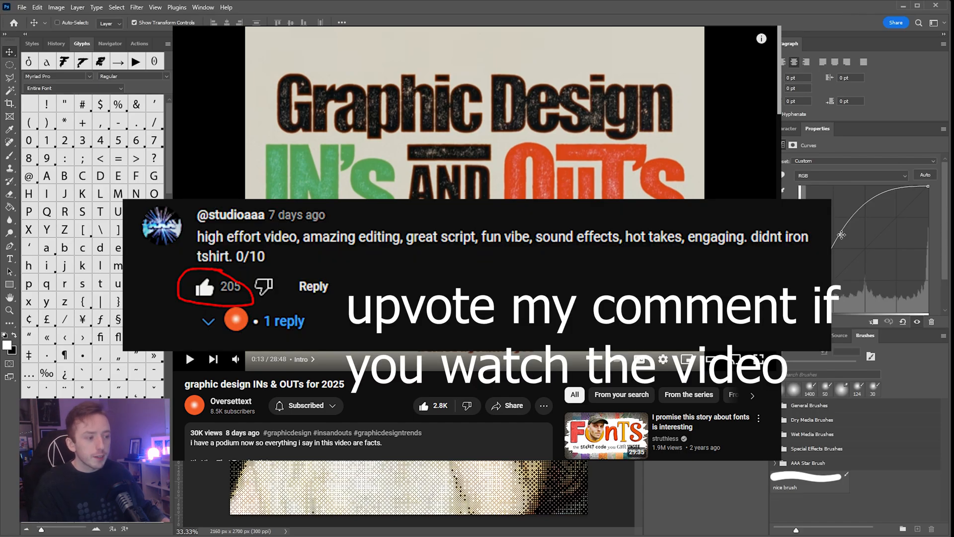
click(840, 234)
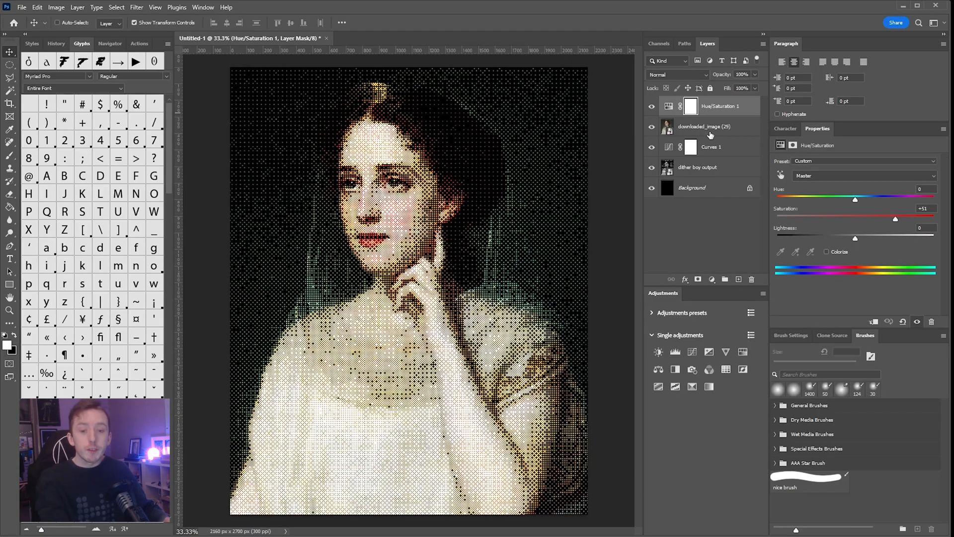
click(722, 135)
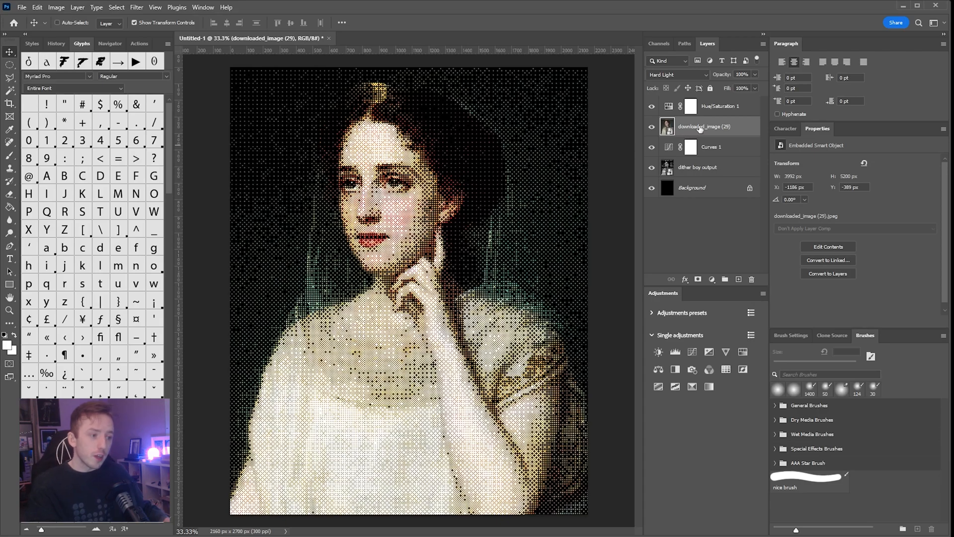
click(708, 224)
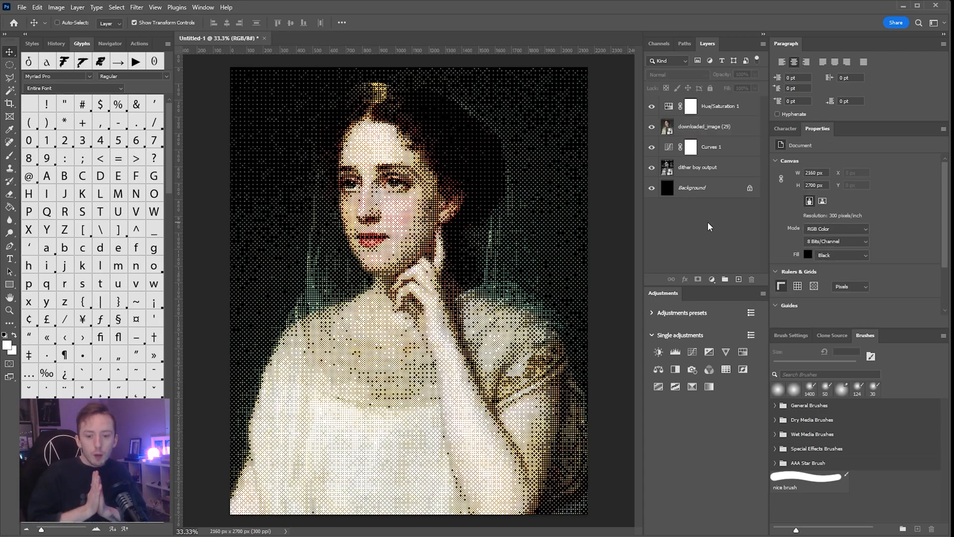